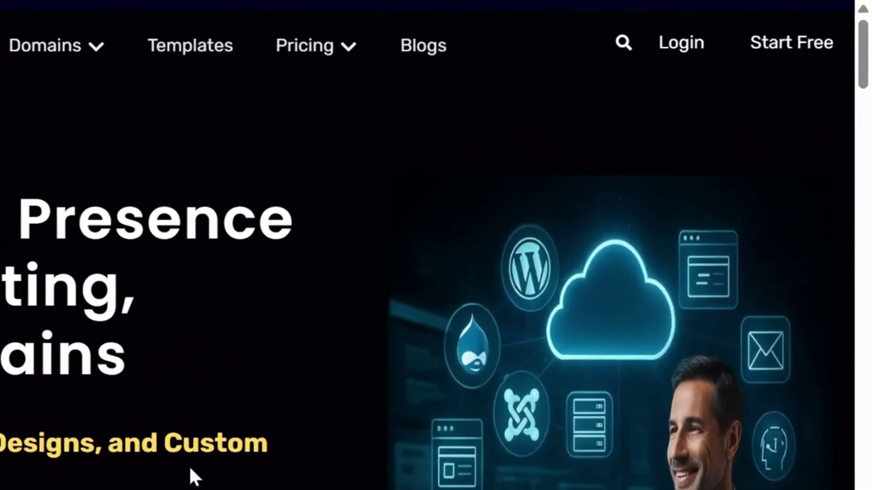
Start a free website with Web Pages Hosting and choose the Launch Plan.
click(759, 53)
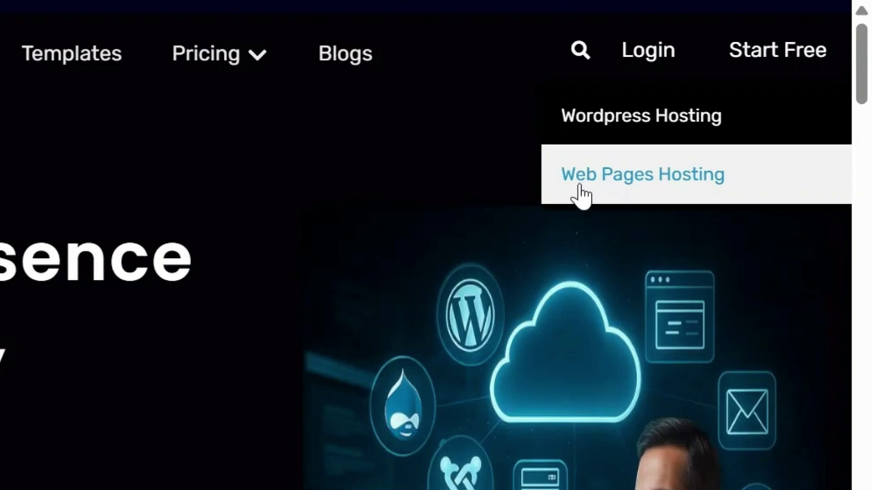
click(678, 179)
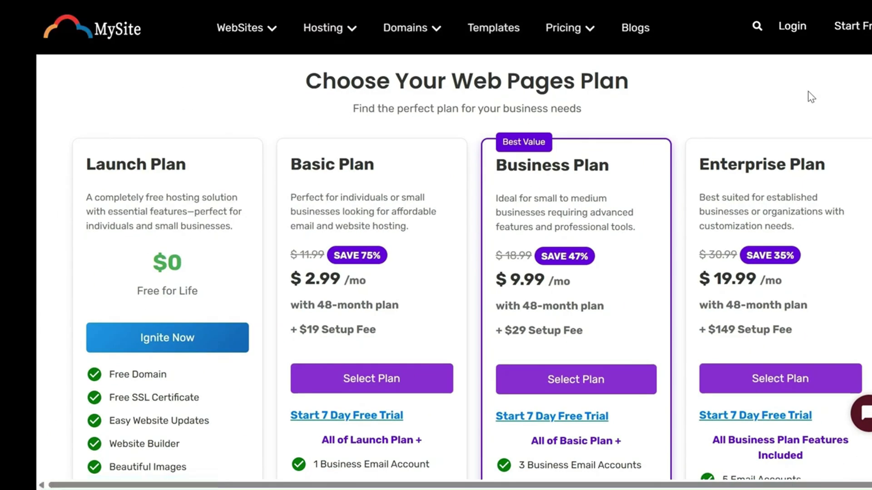
click(170, 348)
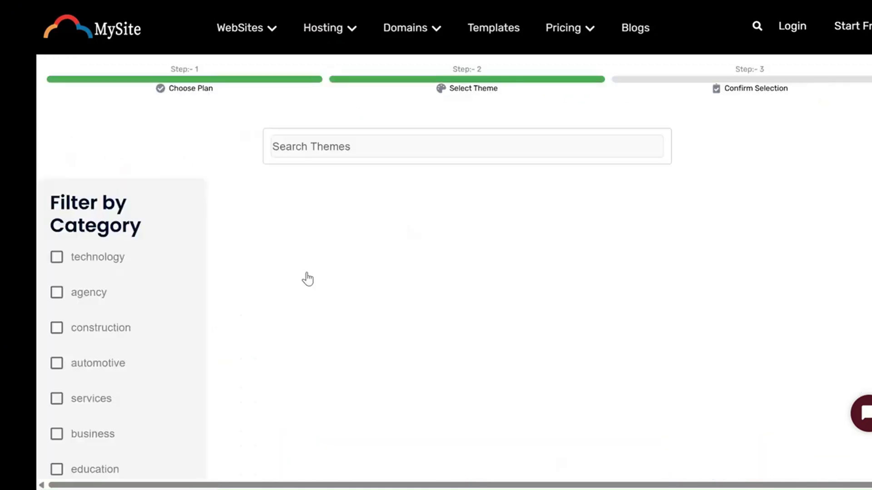
Filter the themes by the hospitality category, pick the Hotelier hotel template and activate it for free.
scroll(114, 395, down, 7)
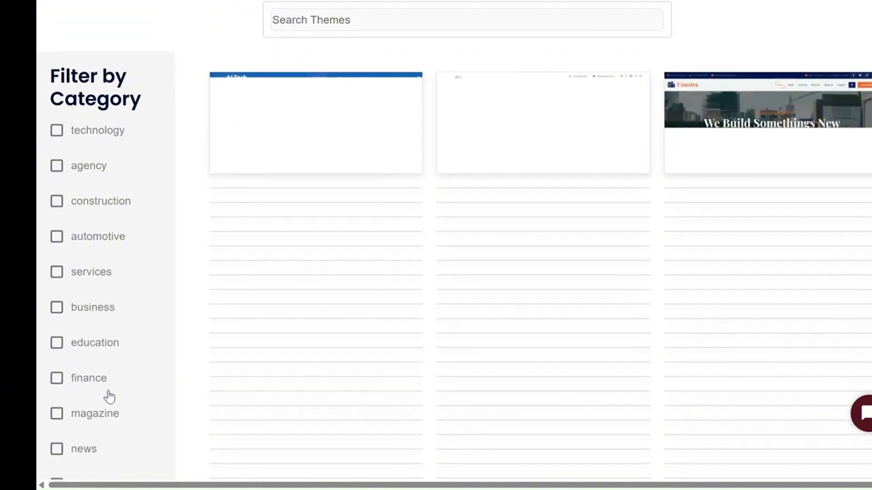
scroll(109, 393, down, 3)
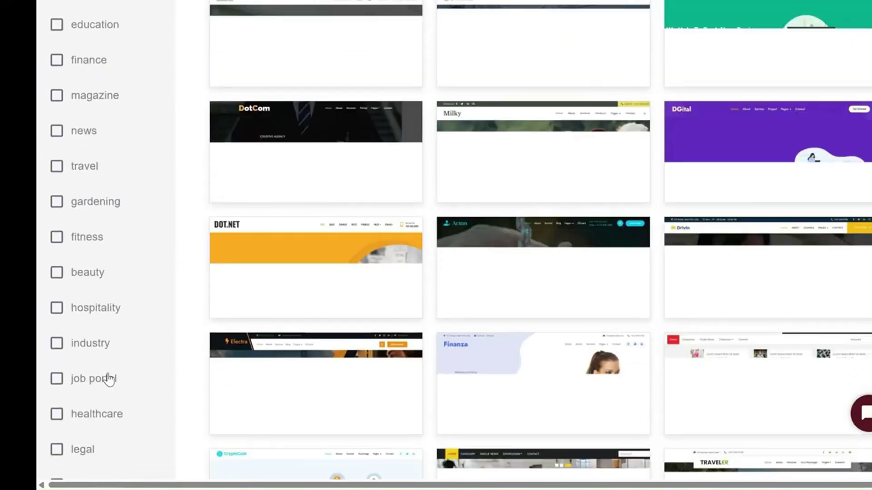
click(104, 307)
scroll(339, 216, up, 8)
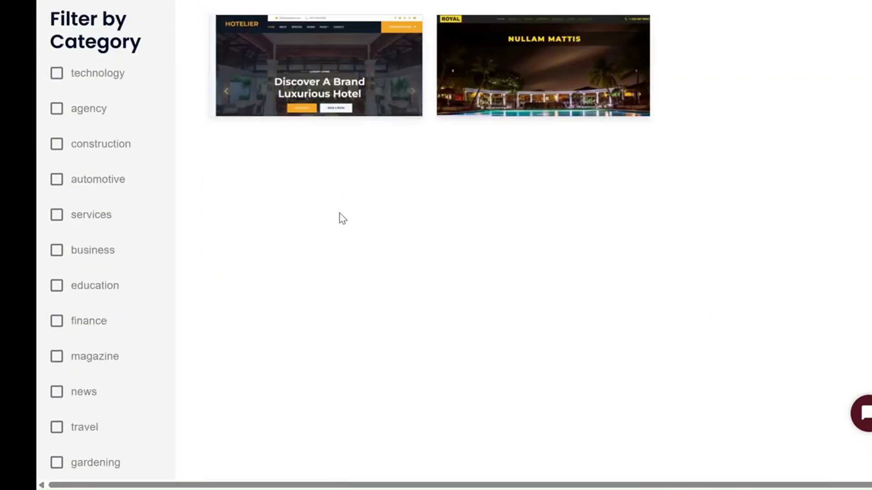
click(376, 195)
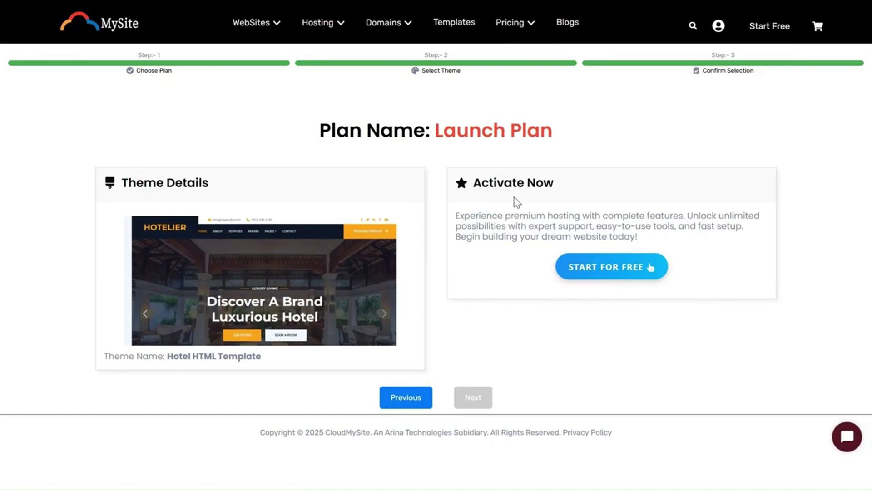
click(604, 273)
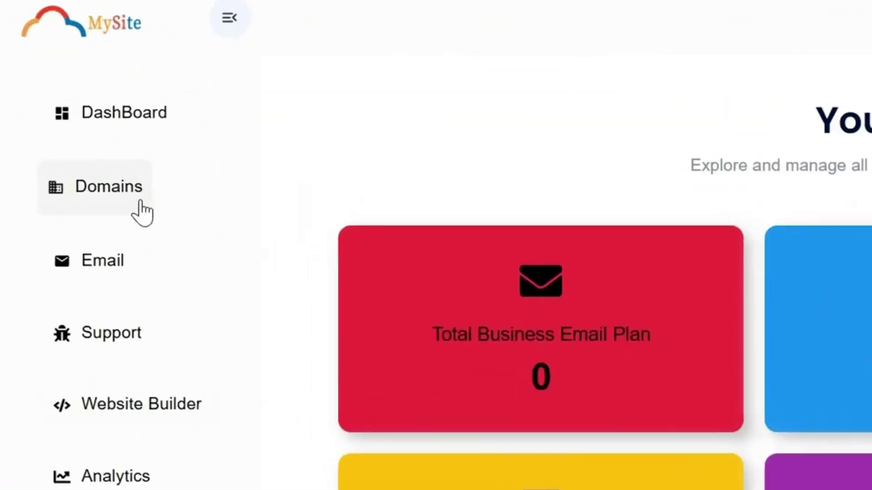
Review the account's domain details, email management page and support form.
click(140, 204)
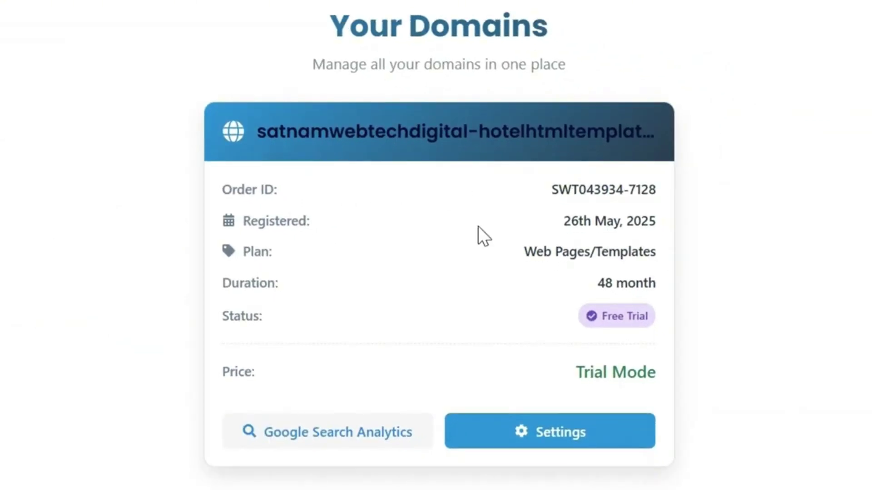
click(65, 179)
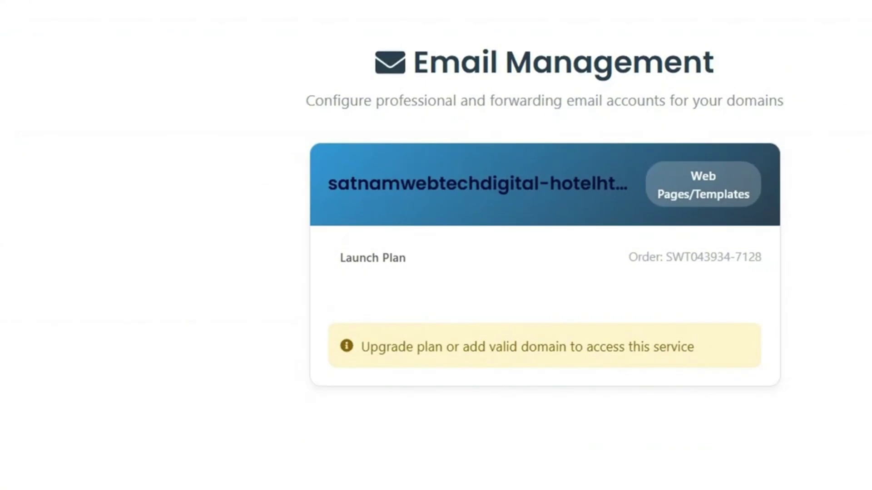
click(125, 233)
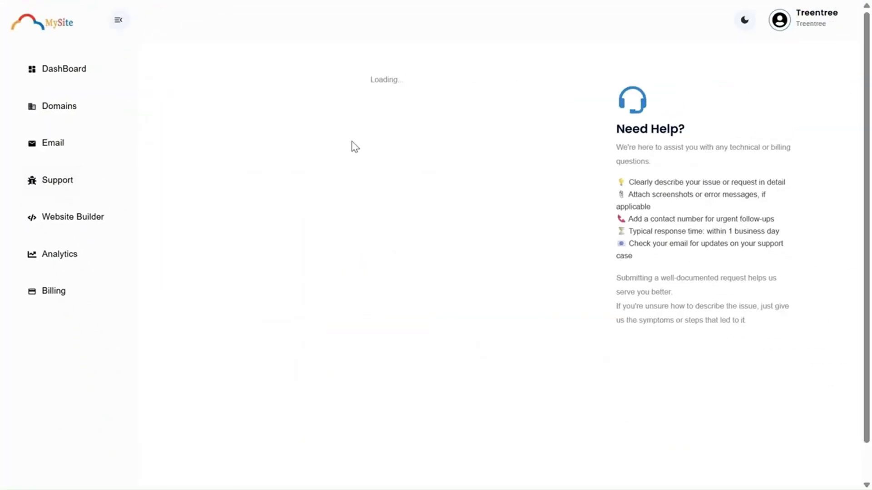
scroll(364, 288, down, 12)
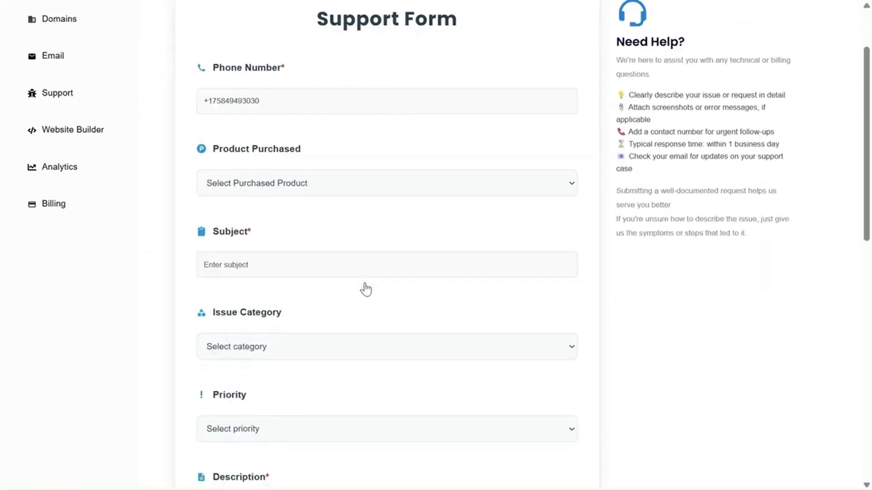
scroll(366, 286, up, 12)
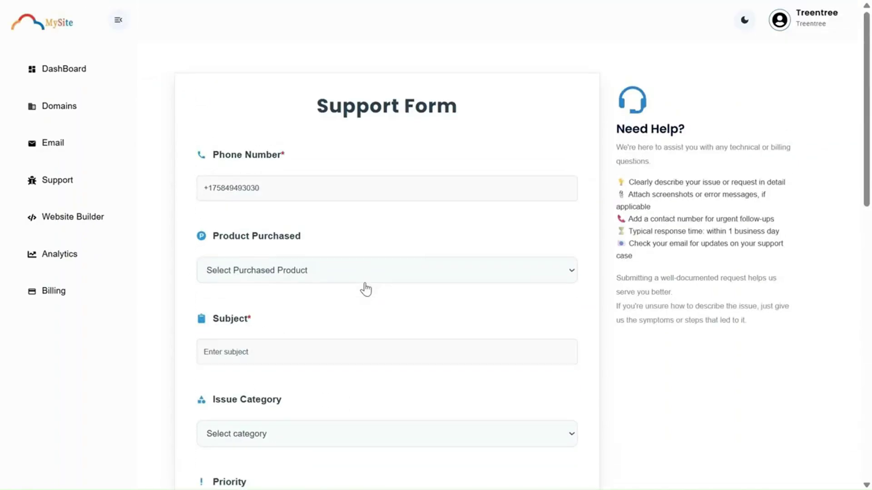
Upload the MySite logo image from the Downloads folder as the hotel website's favicon in the Website Builder.
click(166, 257)
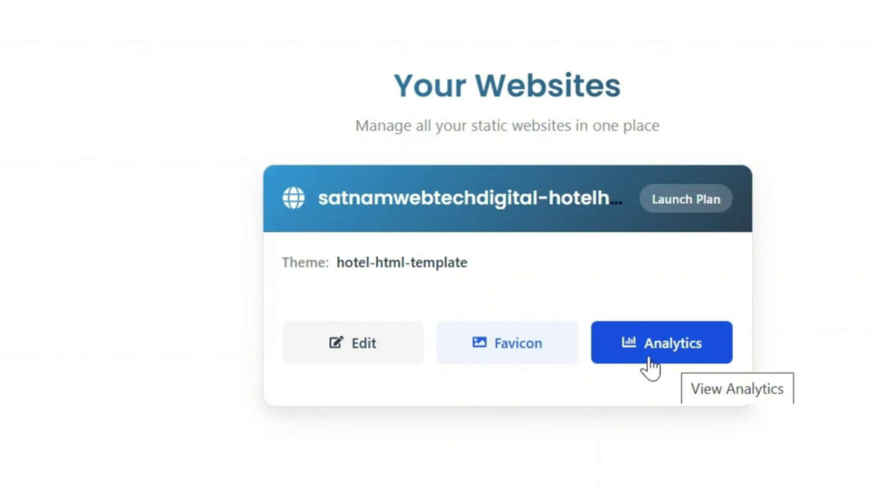
click(511, 346)
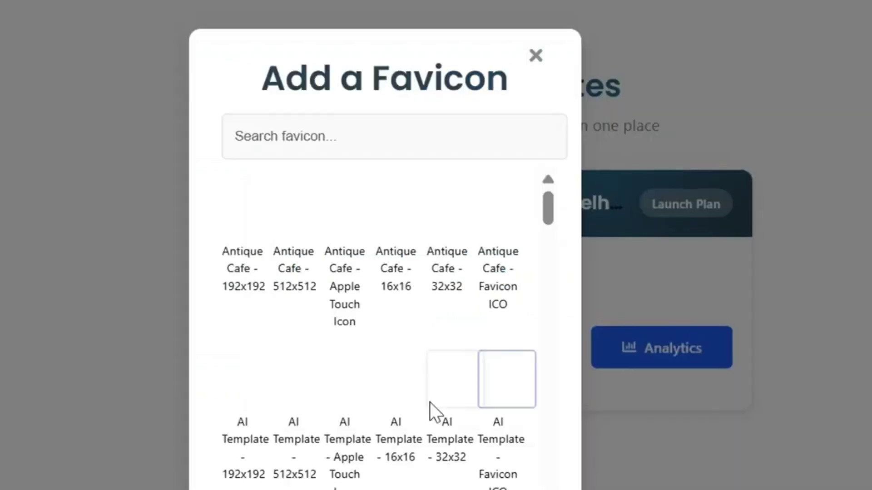
click(331, 190)
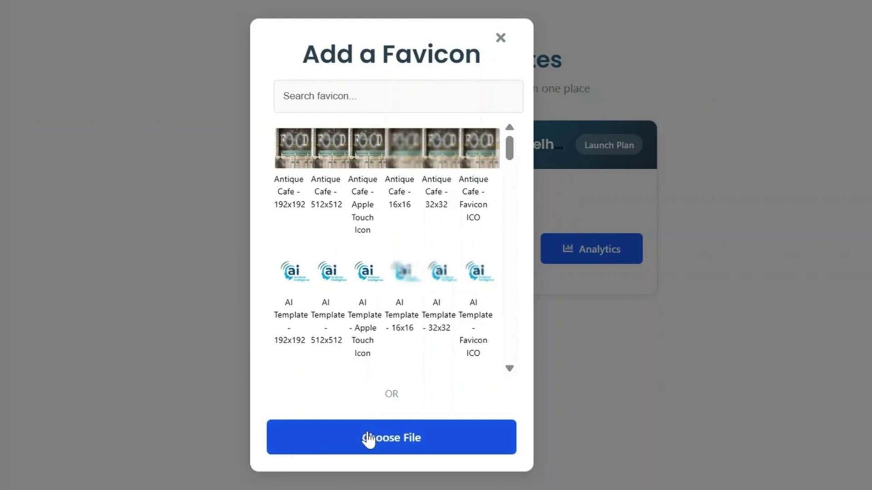
click(292, 452)
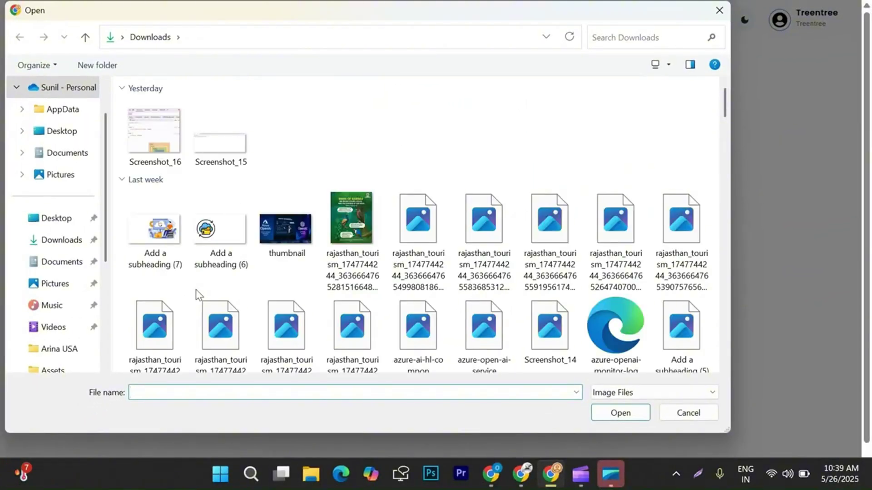
scroll(196, 286, down, 8)
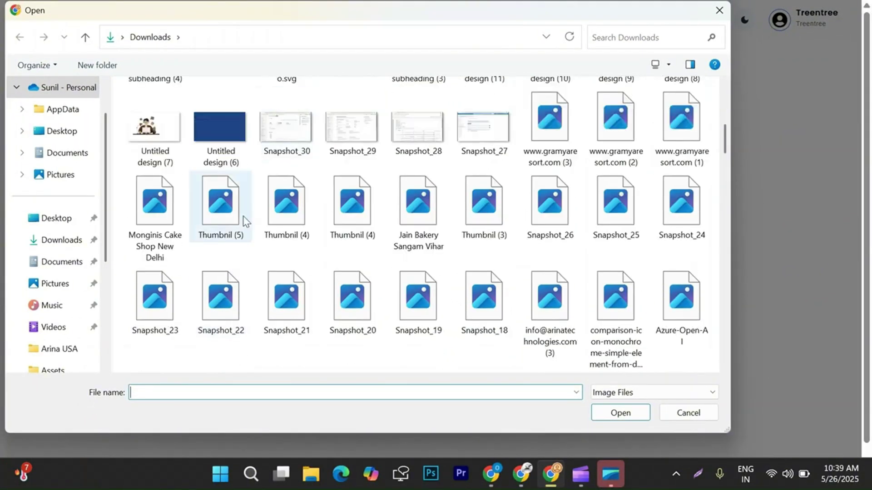
scroll(243, 220, up, 5)
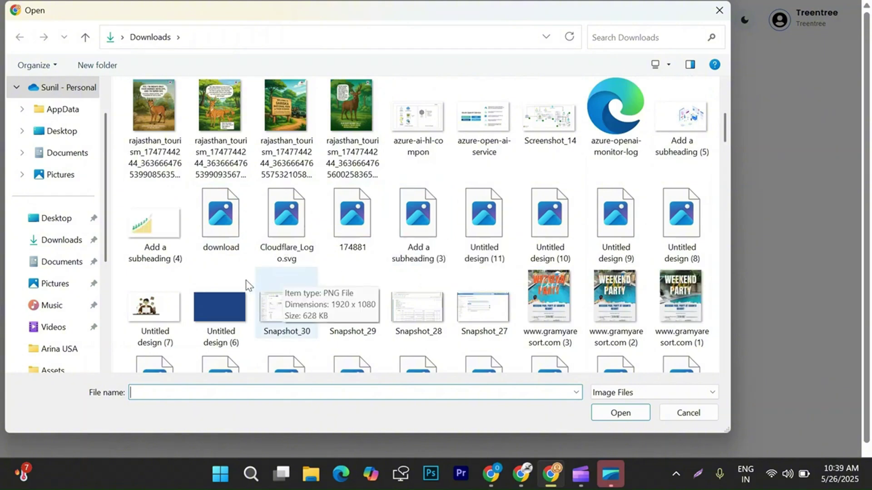
double_click(222, 234)
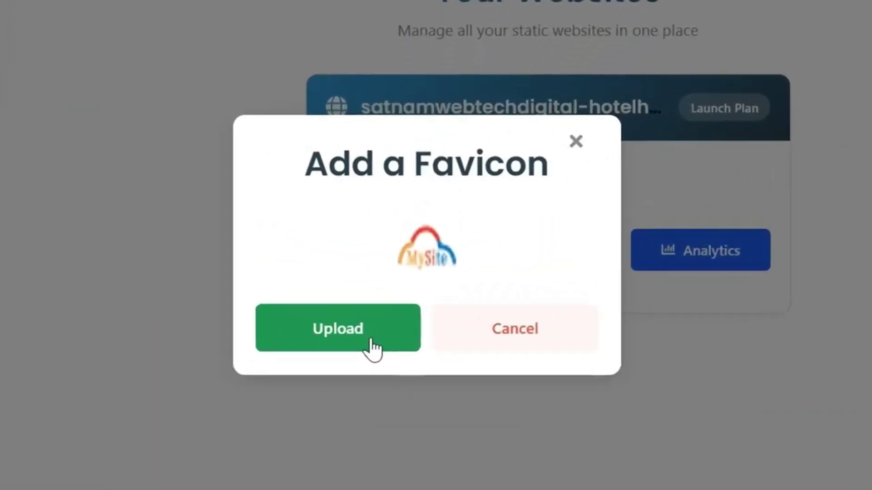
click(325, 336)
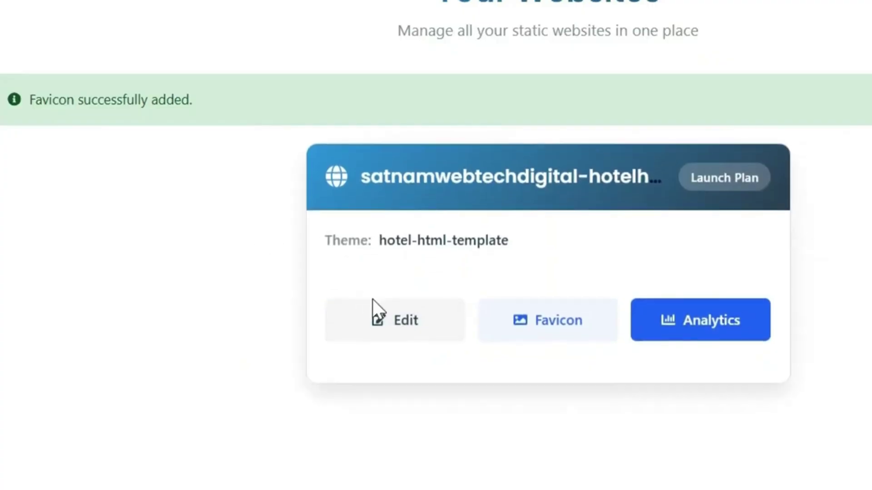
Open the hotel website's index page in the page editor and select the header's HOTELIER logo text for editing.
click(394, 332)
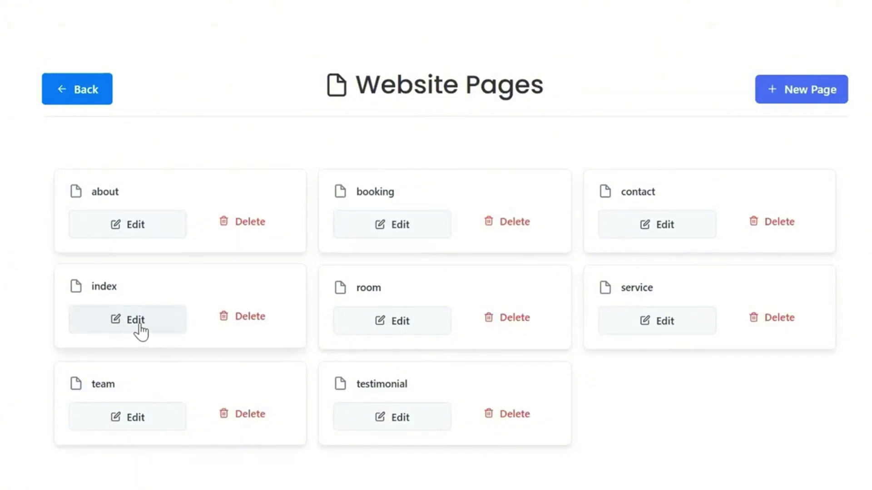
click(110, 321)
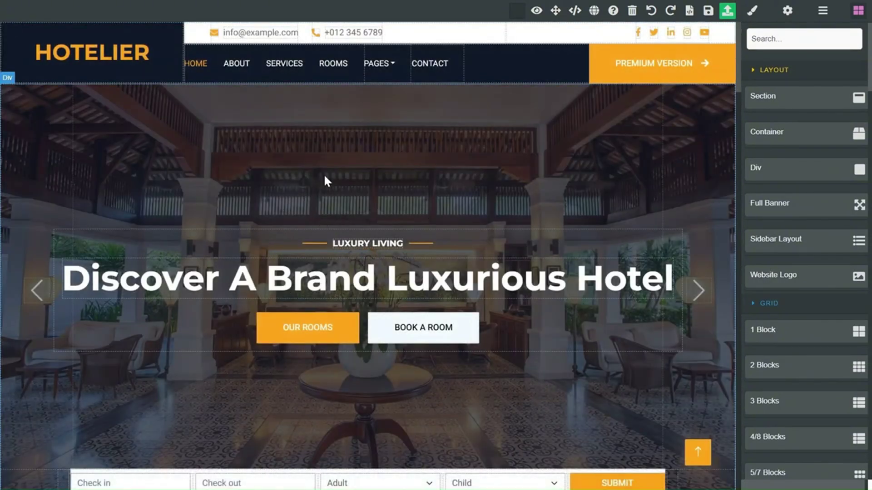
click(129, 62)
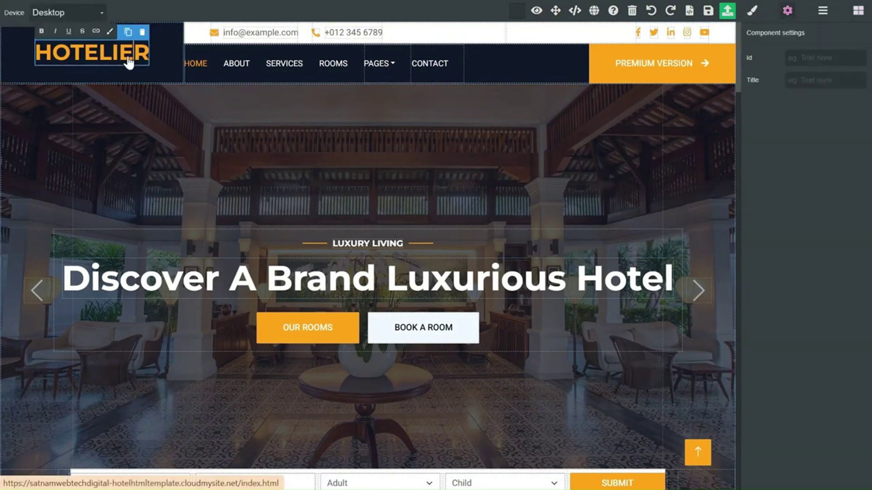
double_click(129, 62)
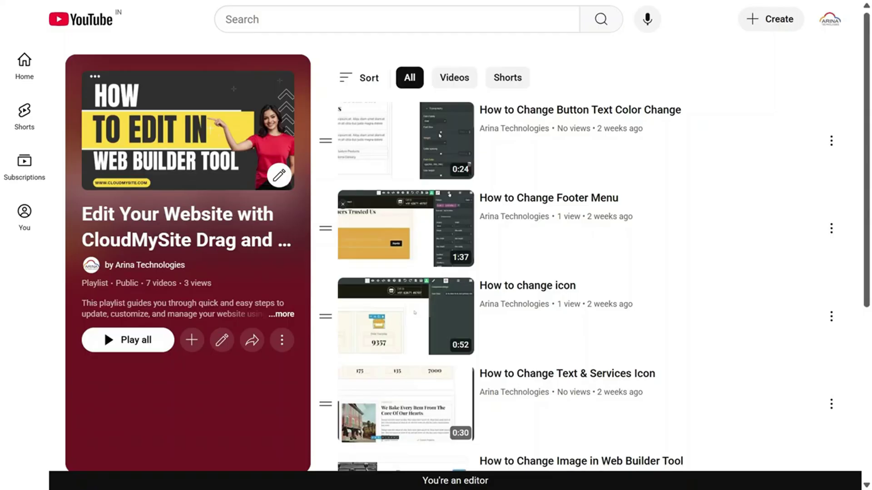
Switch to YouTube and look through the CloudMySite playlist of web builder editing tutorials.
scroll(545, 273, down, 2)
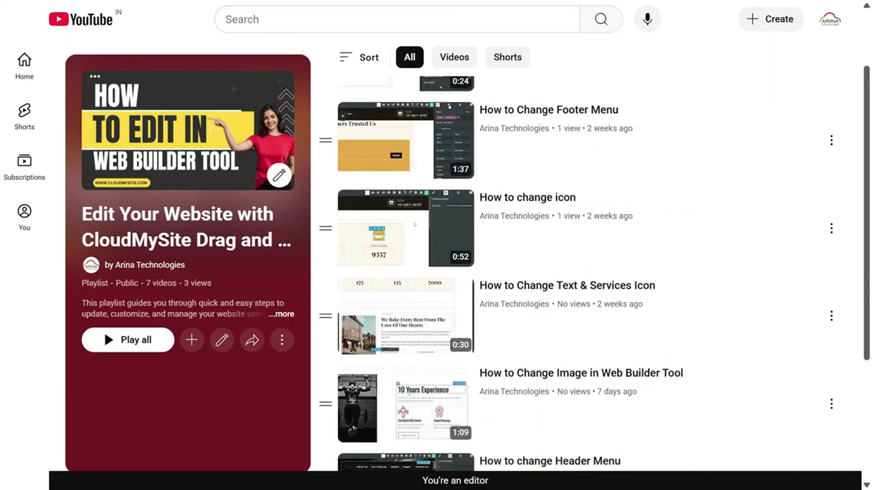
scroll(545, 273, down, 2)
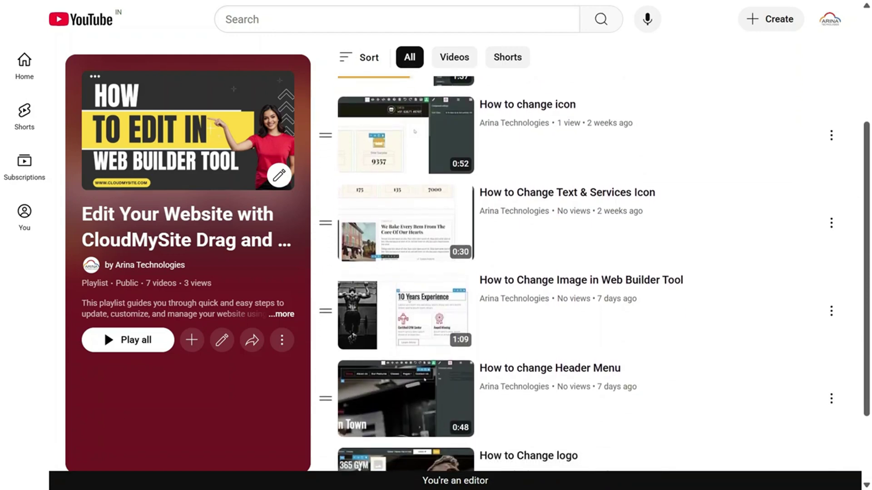
scroll(545, 273, down, 2)
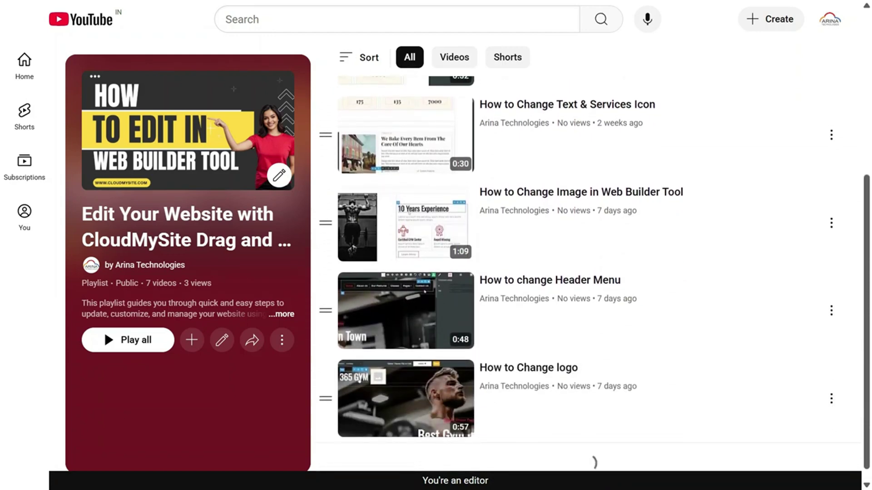
scroll(545, 272, down, 1)
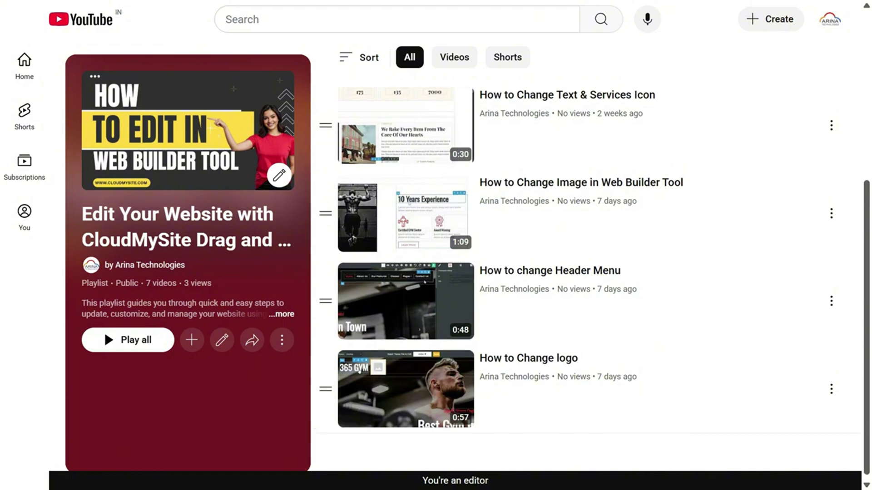
scroll(545, 272, up, 4)
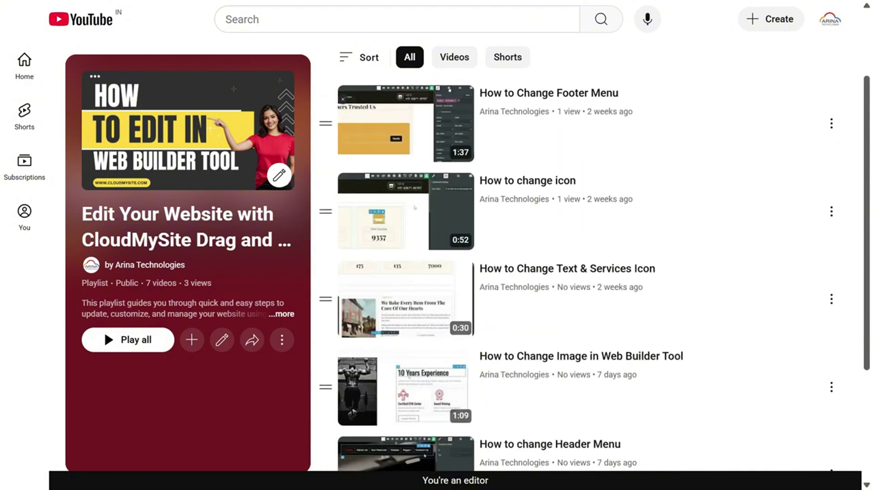
scroll(545, 273, up, 3)
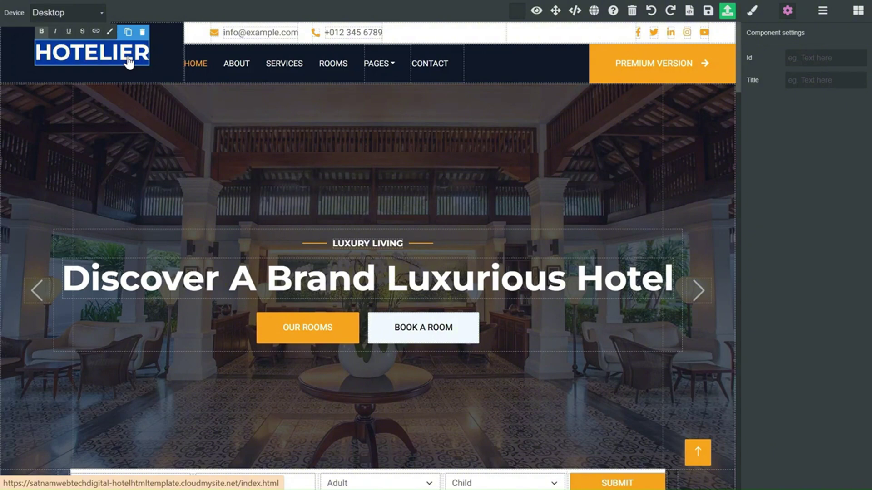
Return to the page editor and replace the header's HOTELIER logo text with TREE N TREE.
text(TREE N)
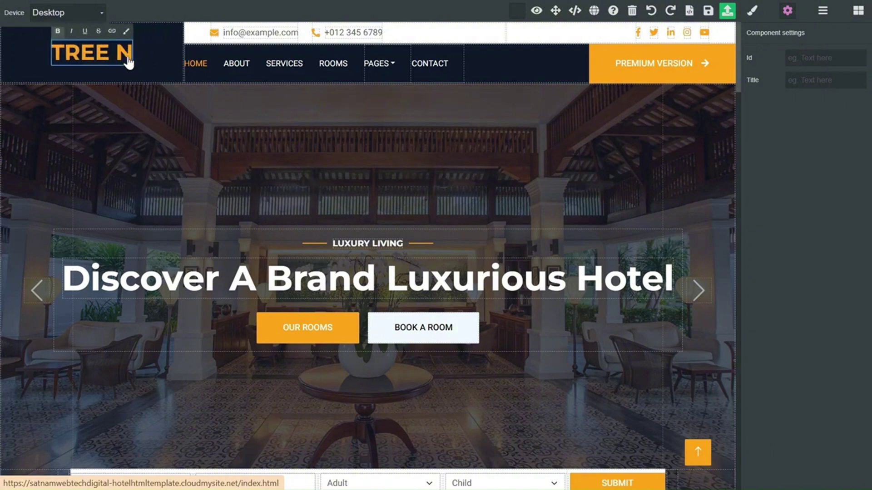
text( TREE)
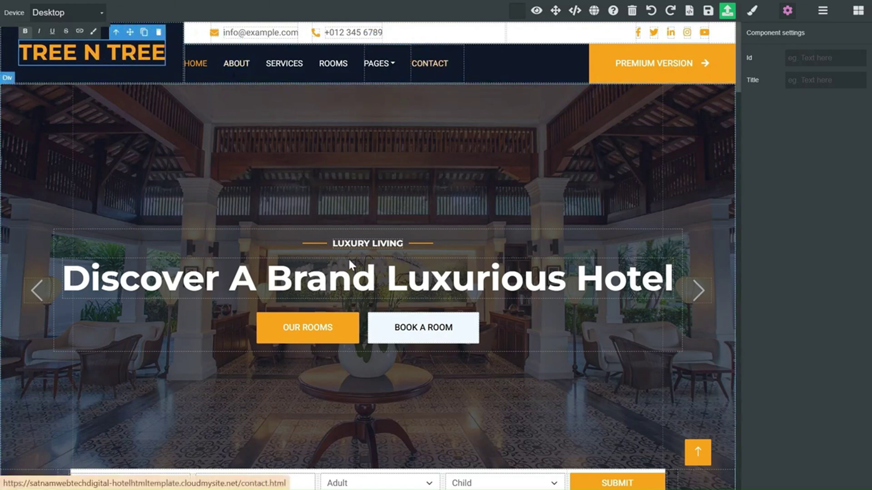
Replace HOTELIER in the About Us section's Welcome heading with TREE N TREE.
double_click(333, 275)
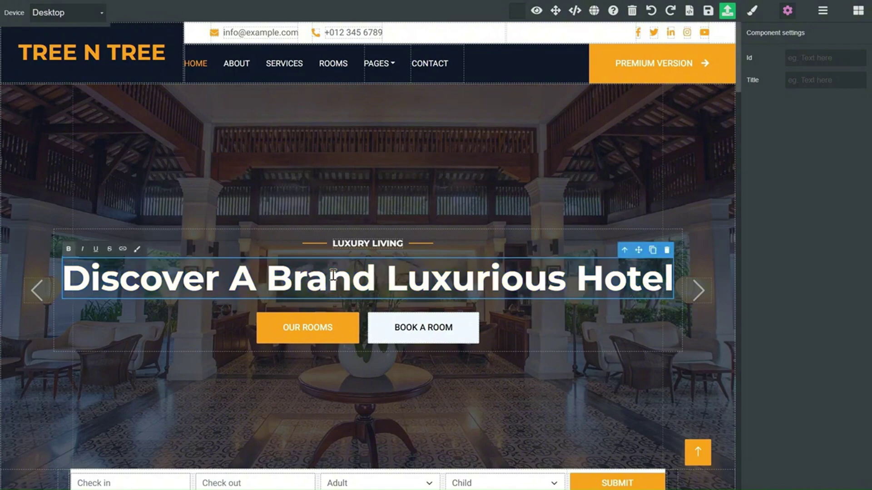
scroll(378, 344, down, 6)
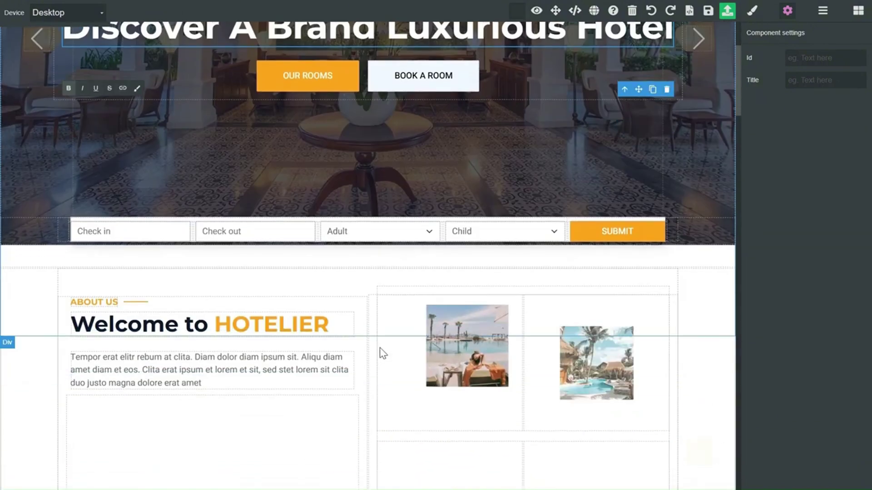
scroll(209, 306, down, 1)
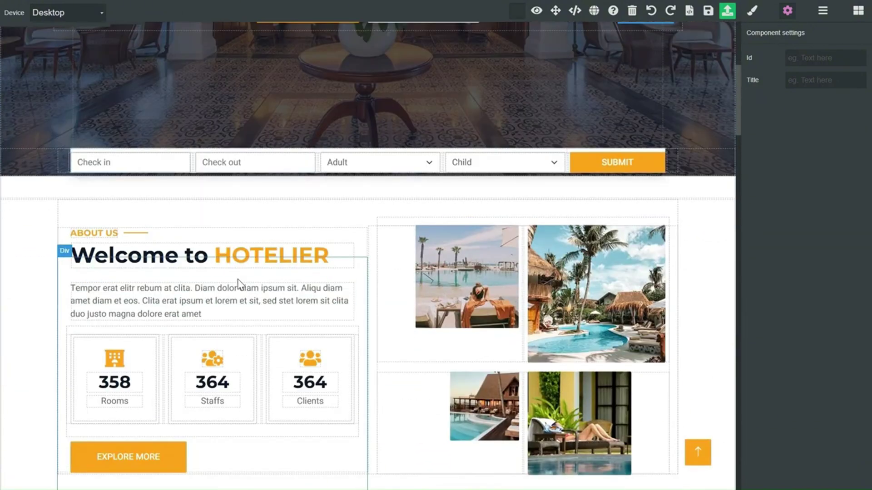
double_click(268, 259)
text(TREE)
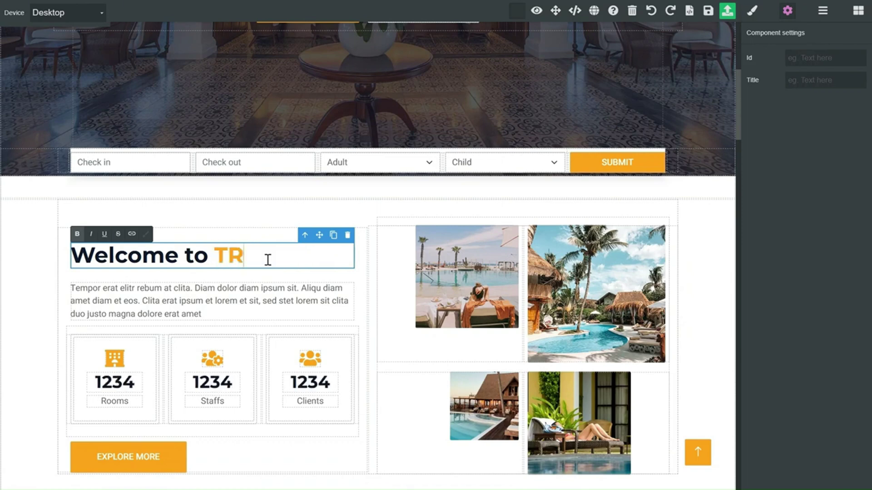
text( N TREE)
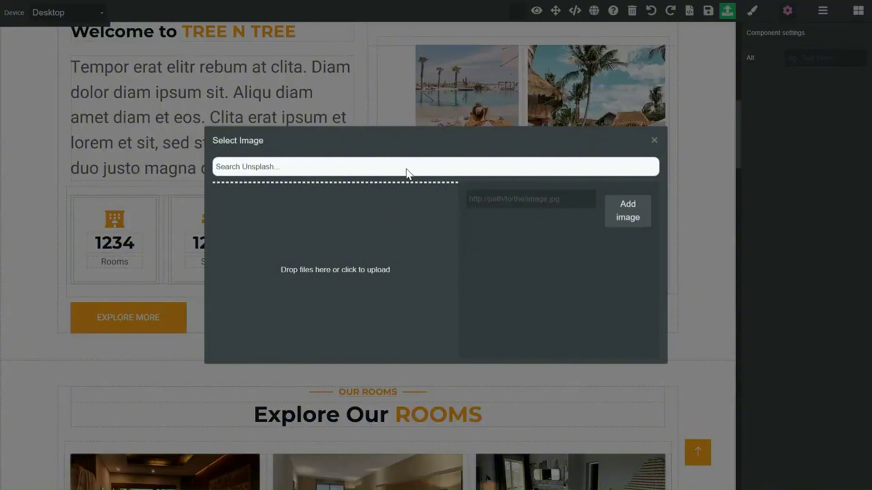
click(410, 166)
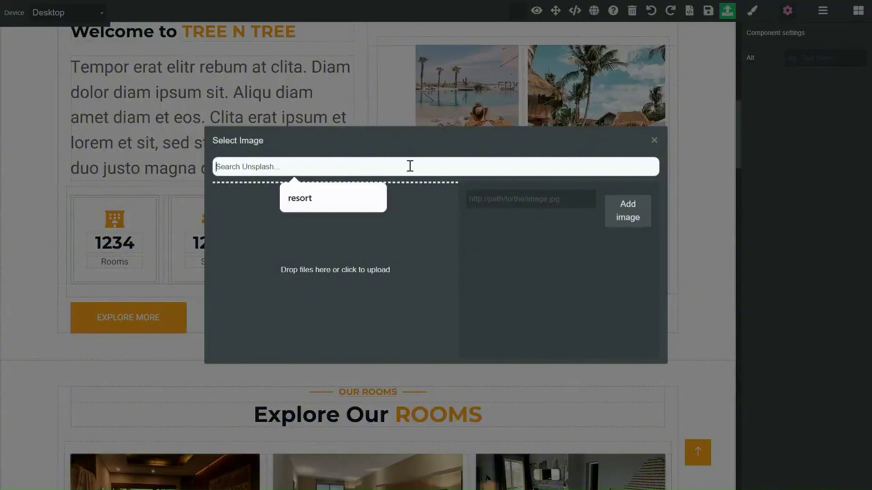
click(577, 200)
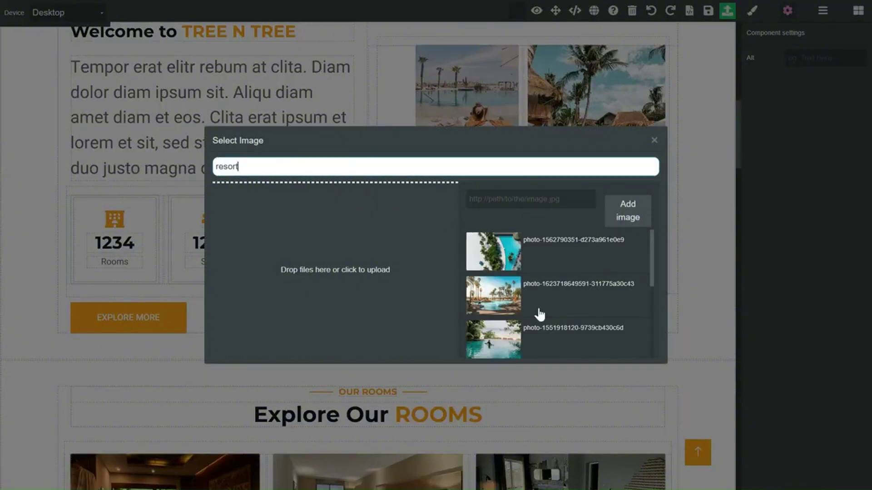
scroll(540, 313, down, 5)
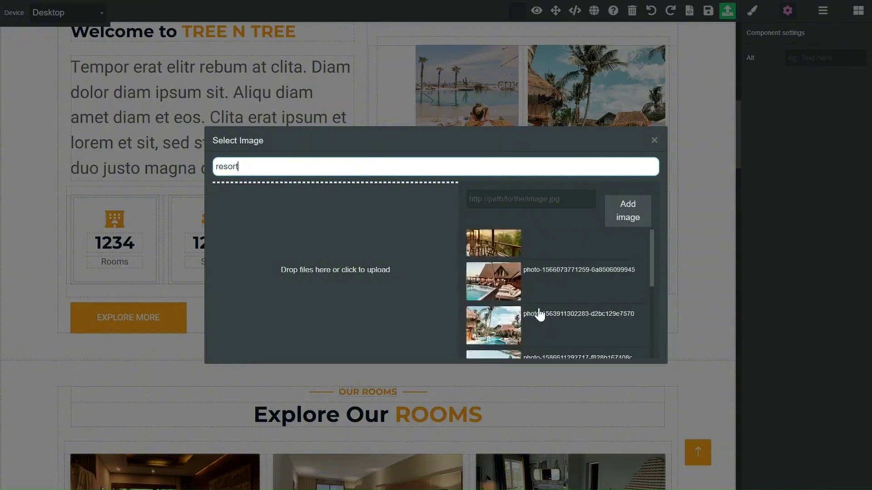
click(515, 311)
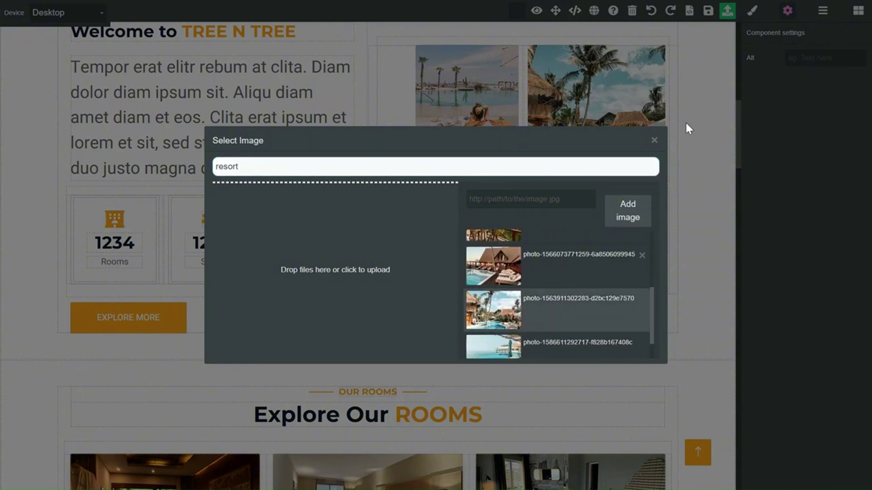
double_click(576, 312)
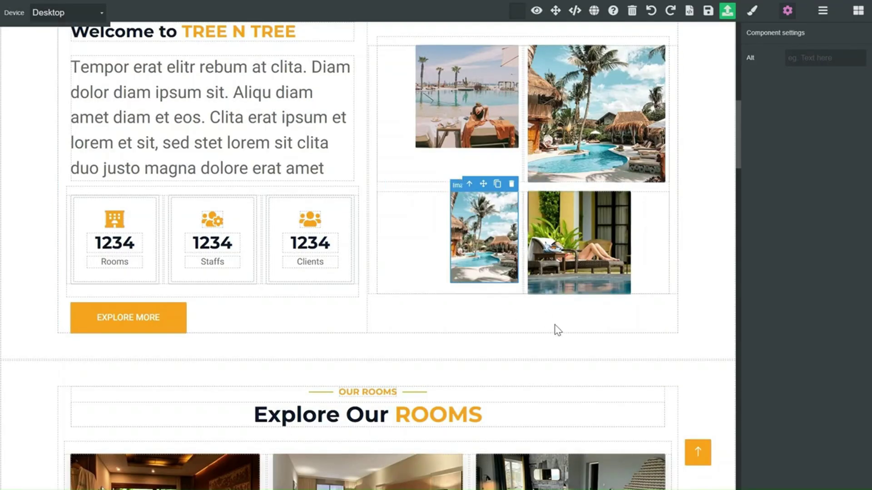
Look over the rooms and hero sections of the index page and publish the edited page.
scroll(557, 328, down, 3)
scroll(556, 327, down, 5)
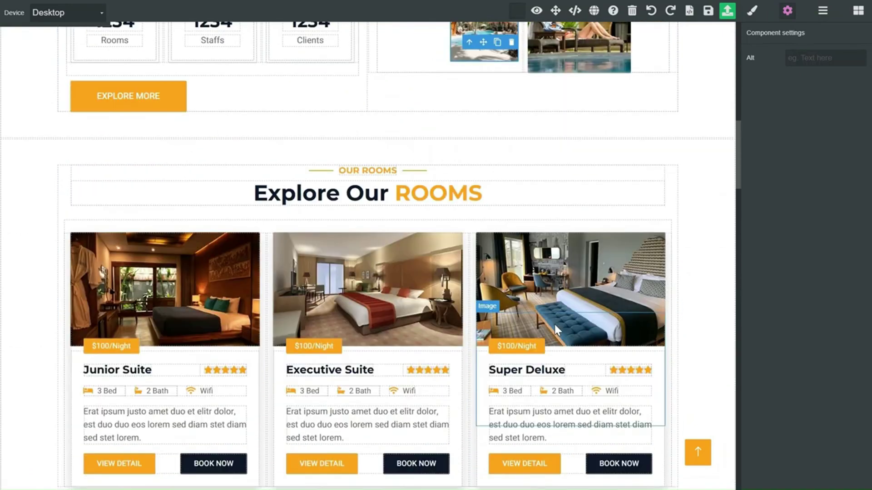
scroll(554, 325, up, 6)
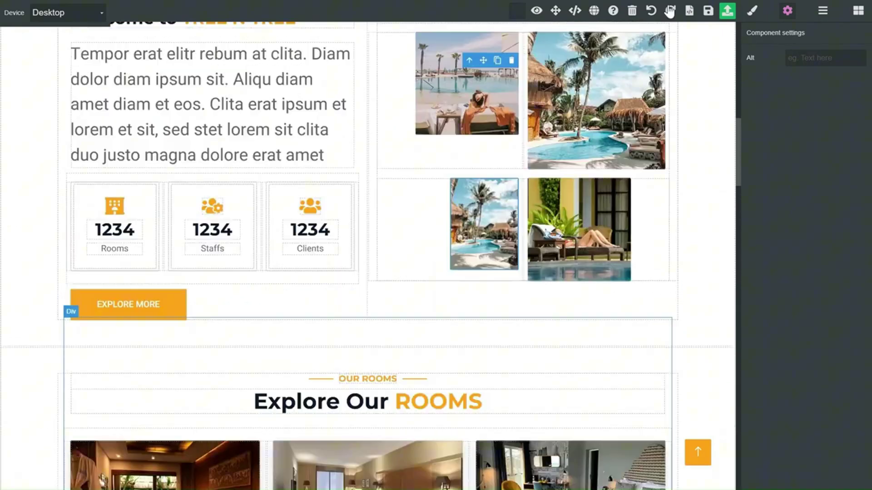
scroll(542, 192, up, 10)
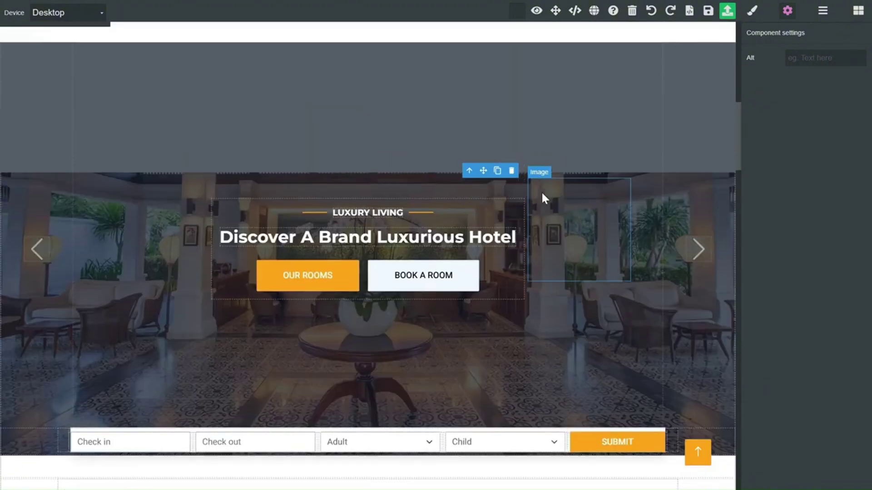
click(731, 13)
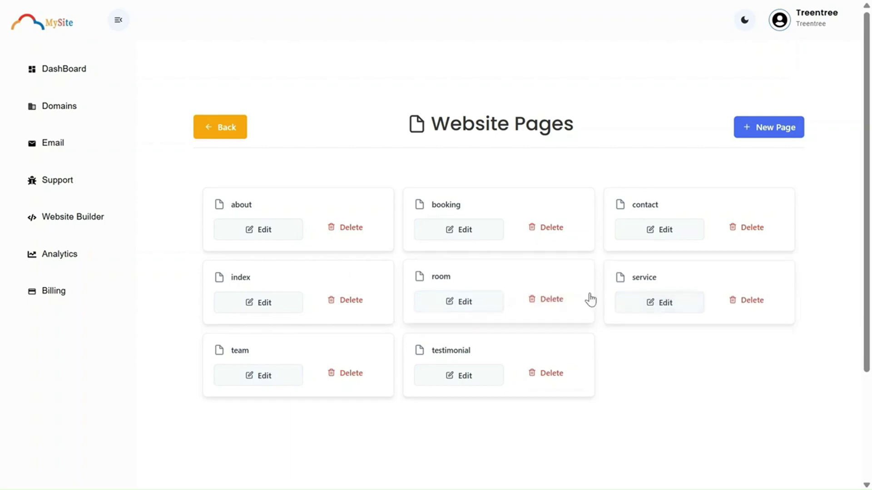
Open the service page in the page editor and look through its service cards, testimonials, newsletter and footer.
click(659, 303)
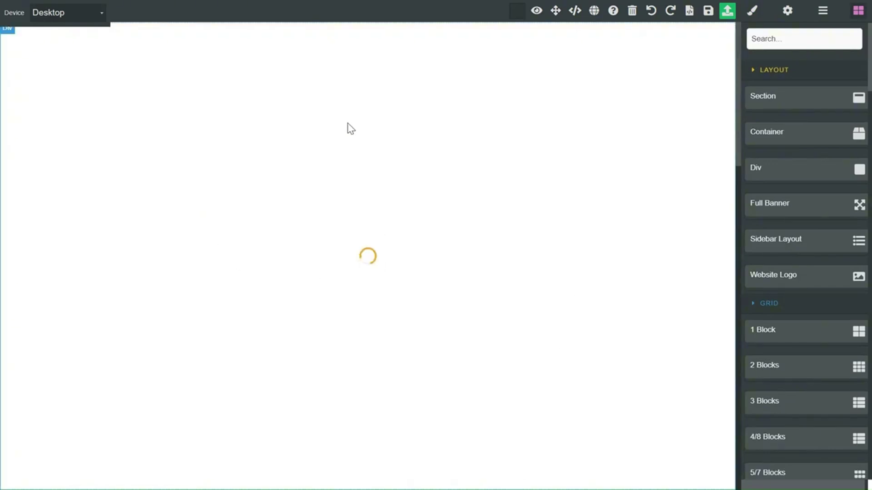
scroll(373, 313, down, 5)
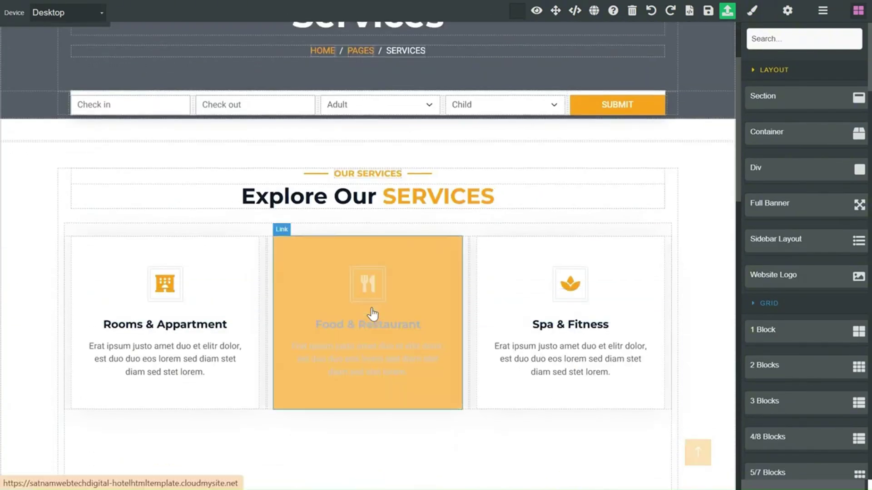
scroll(374, 313, down, 2)
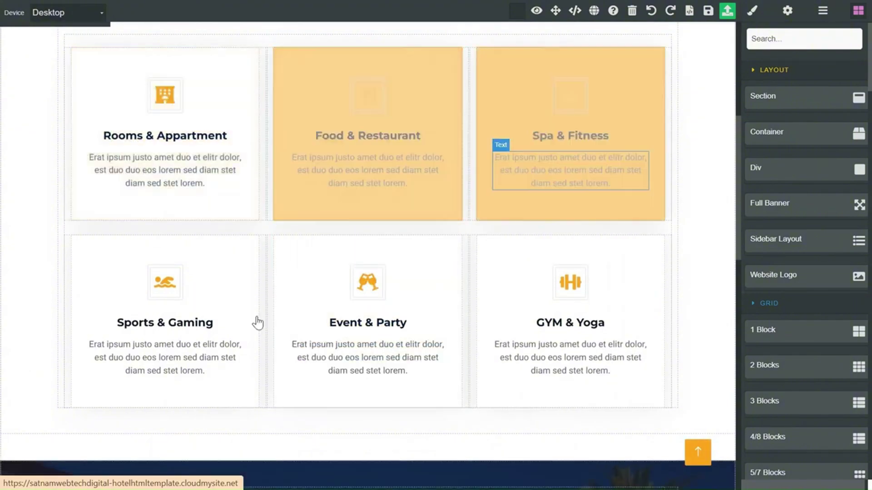
scroll(316, 346, down, 10)
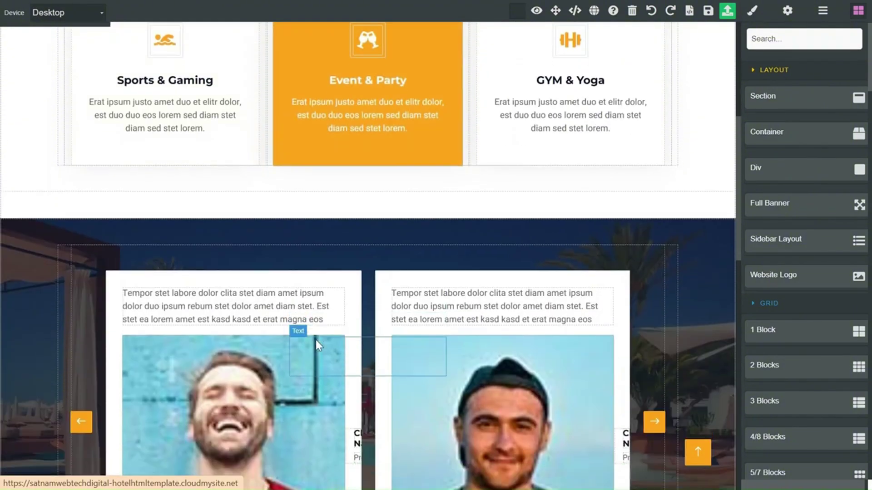
scroll(316, 340, down, 2)
scroll(316, 343, up, 10)
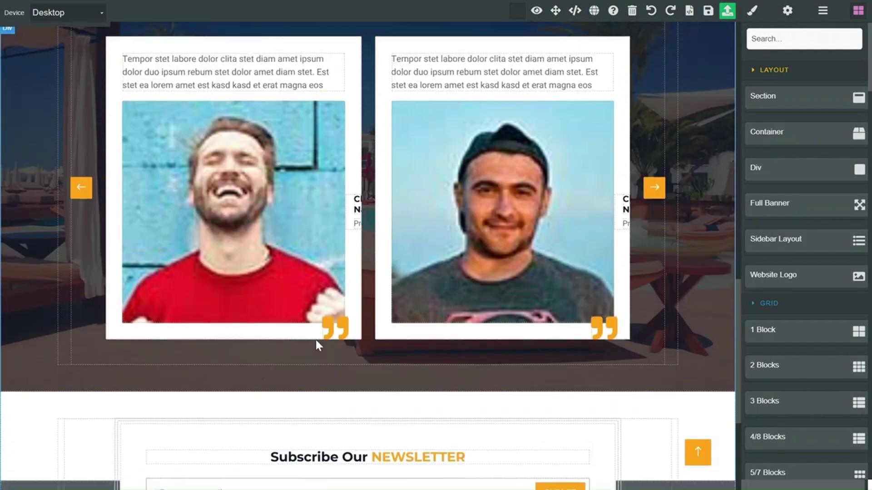
scroll(319, 346, down, 7)
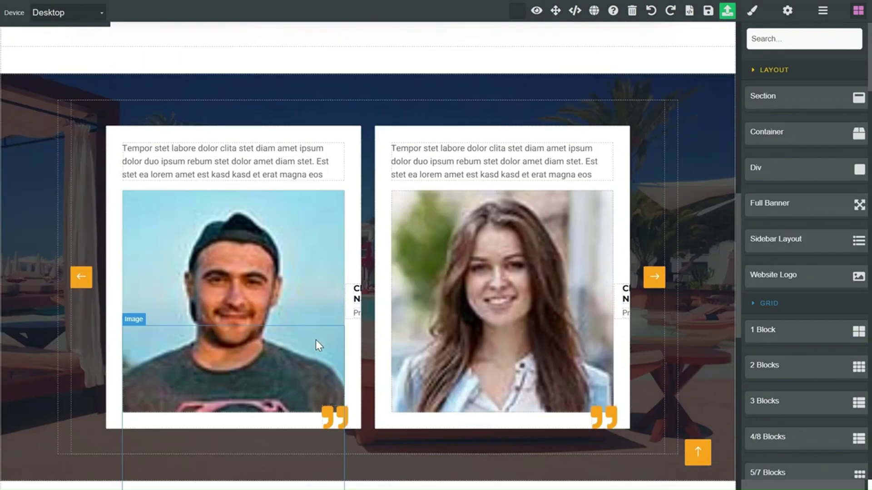
scroll(350, 350, down, 8)
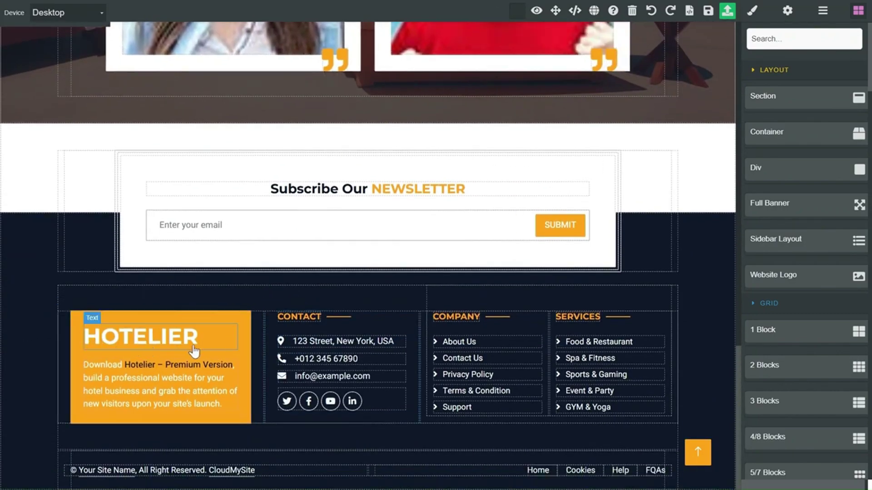
Replace the service page footer's HOTELIER logo text with TREE N TREE.
double_click(151, 347)
text(TRE)
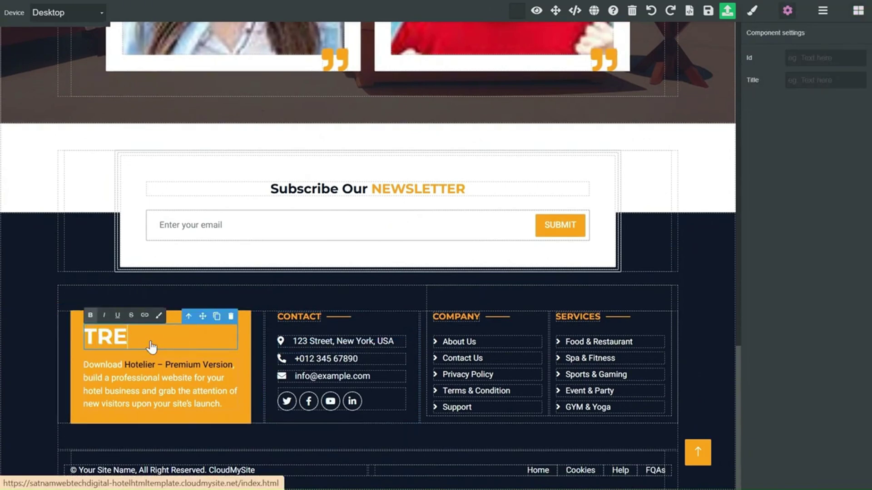
text(E N TREE)
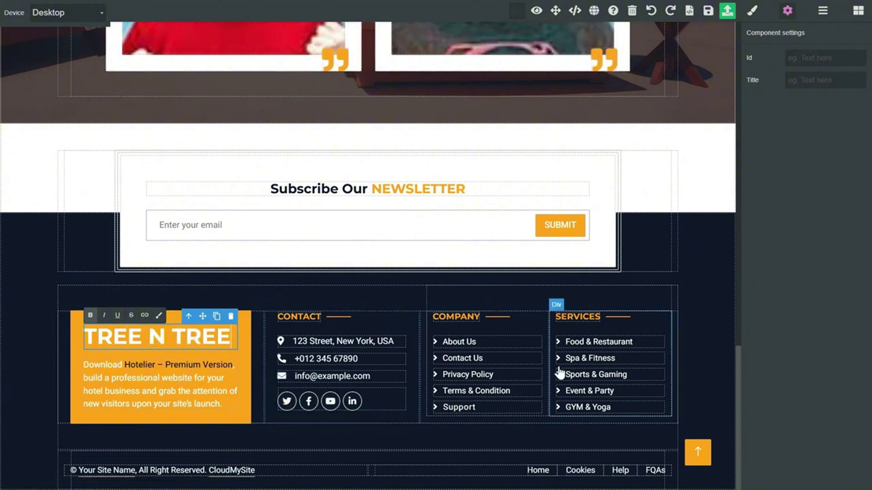
Select the title of the Spa & Fitness card in the Explore Our Services section.
scroll(560, 373, up, 15)
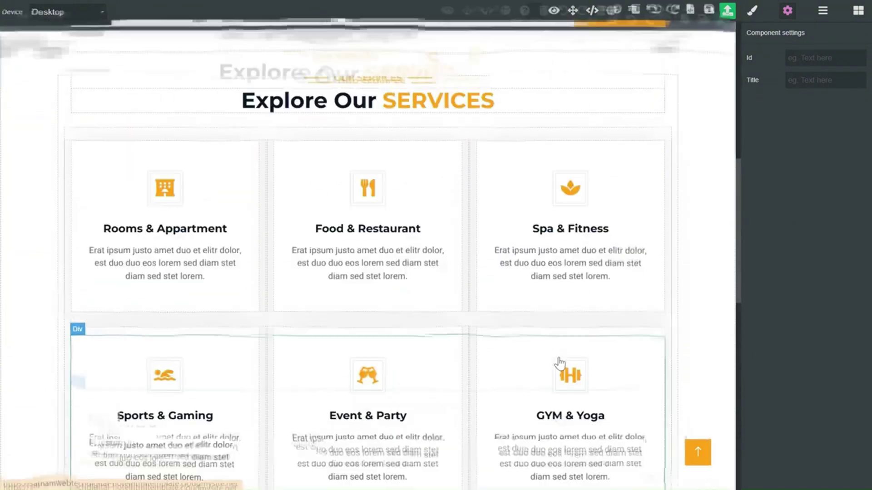
scroll(554, 307, down, 3)
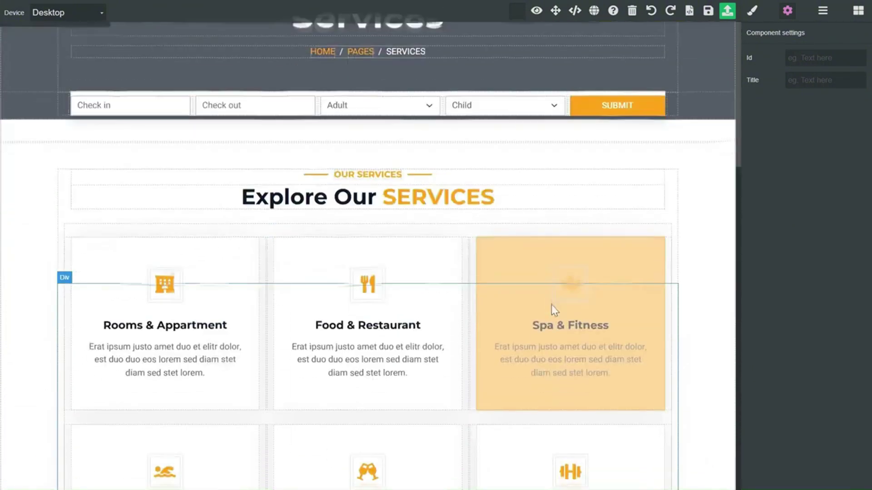
click(594, 307)
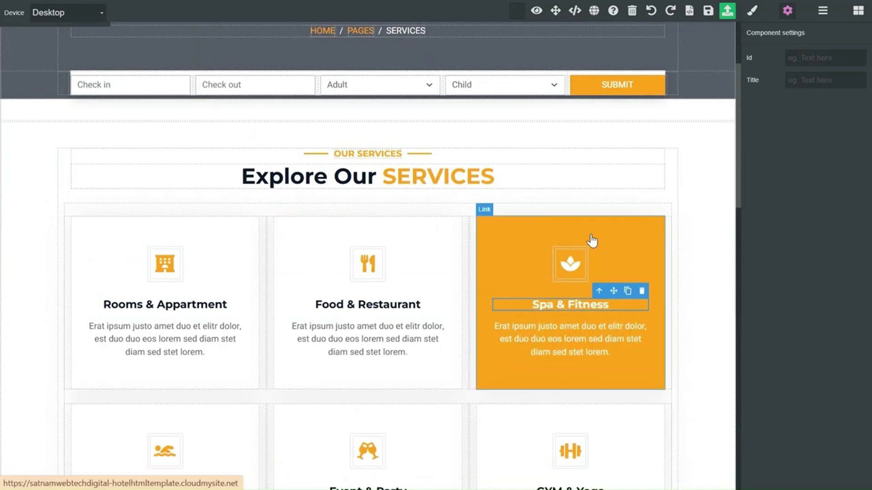